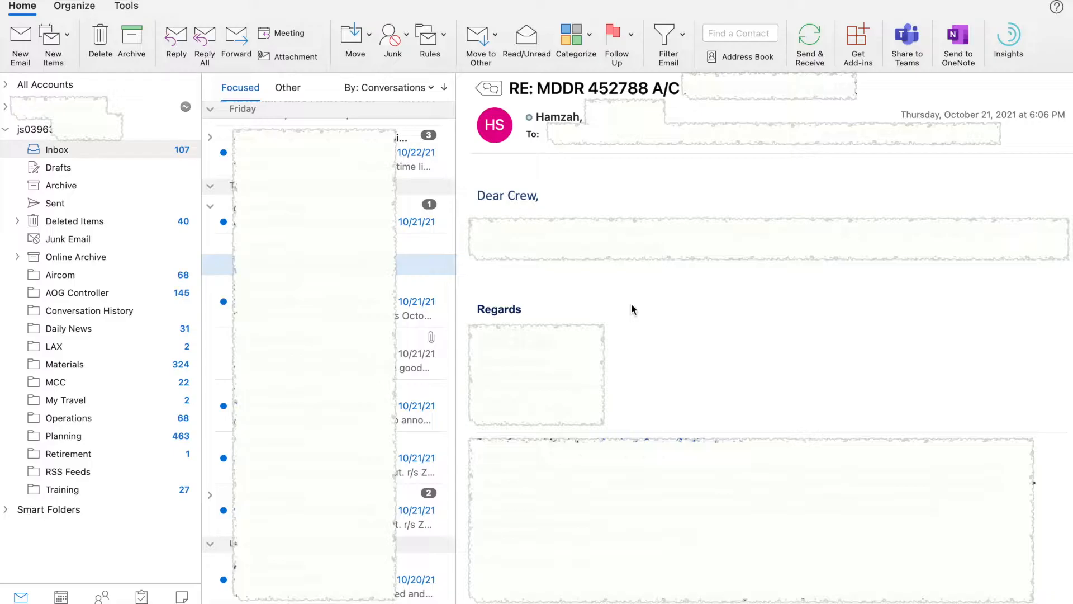
Step: Create a new empty folder named TEST under the Outlook account
left_click(585, 299)
left_click(559, 303)
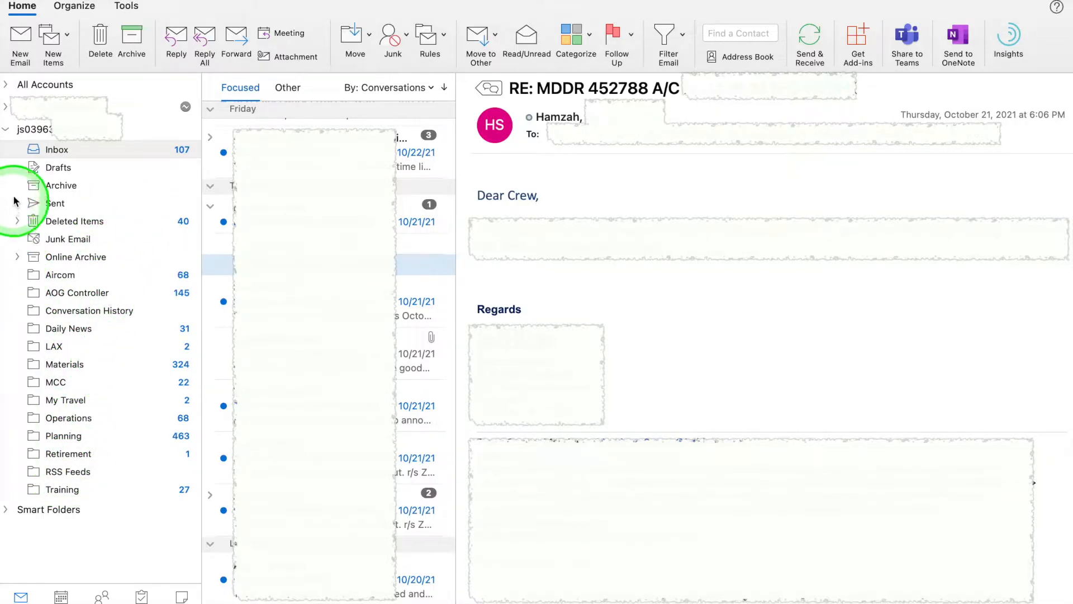
right_click(53, 134)
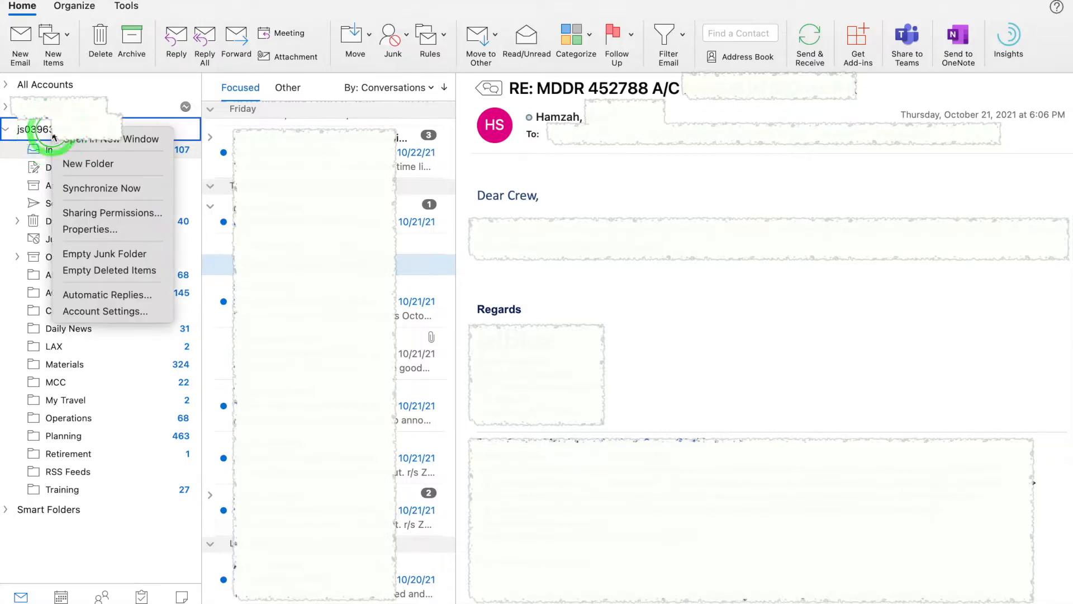
left_click(69, 164)
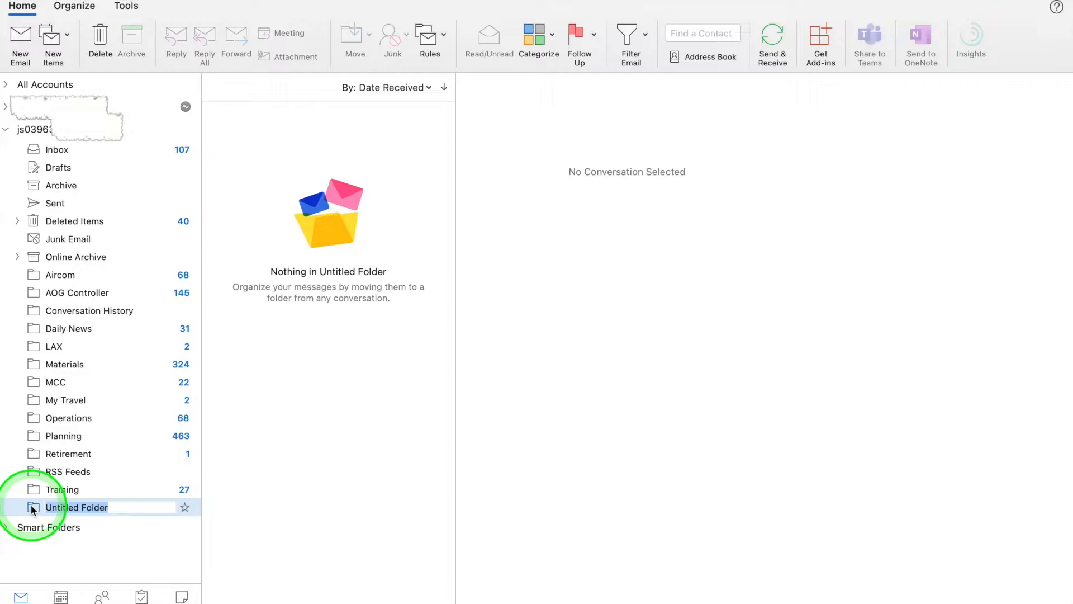
type("TEST")
key("Return")
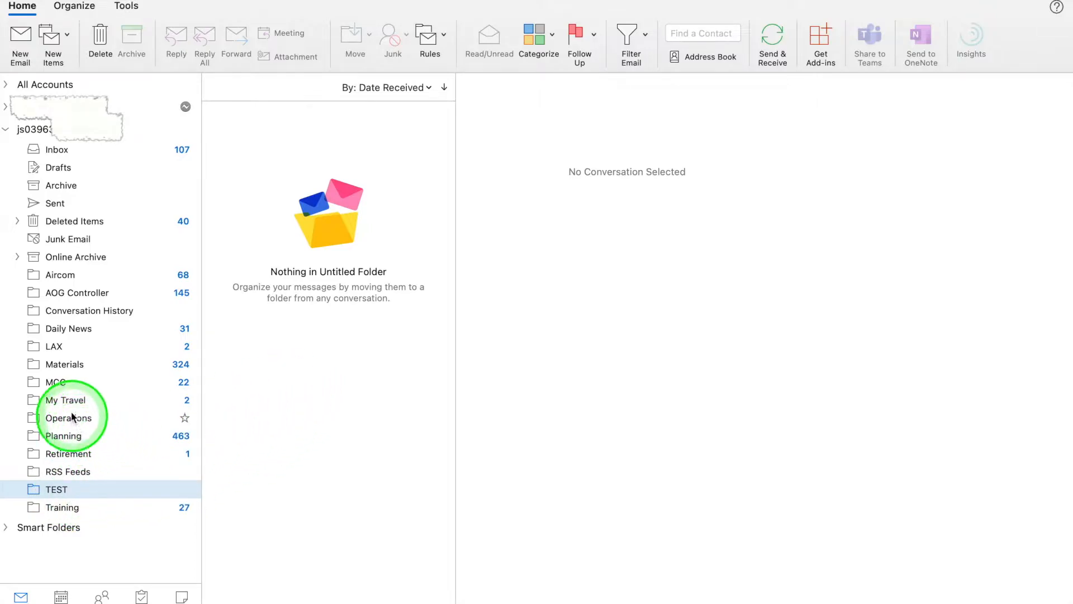
Step: Open the RE: MDDR 452788 A/C message in the Inbox and briefly view the sender's contact card
left_click(57, 150)
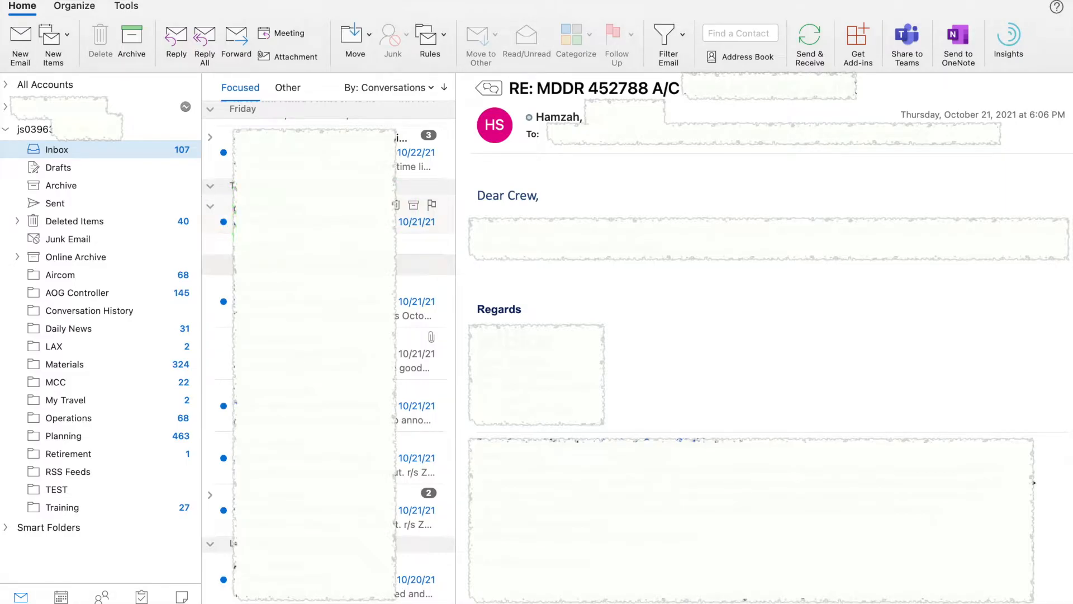
left_click(537, 198)
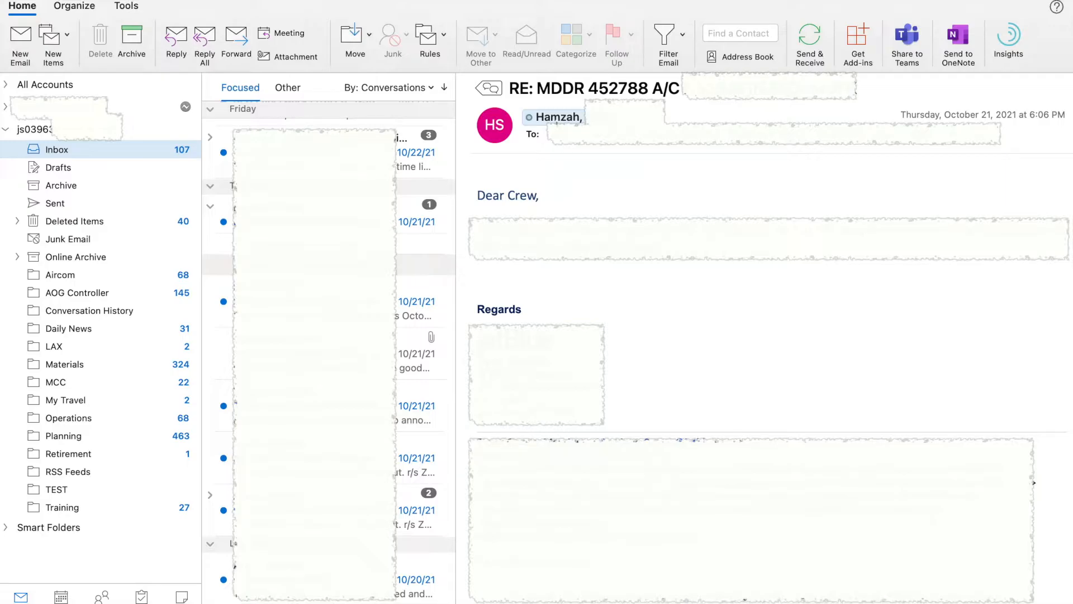
left_click(557, 119)
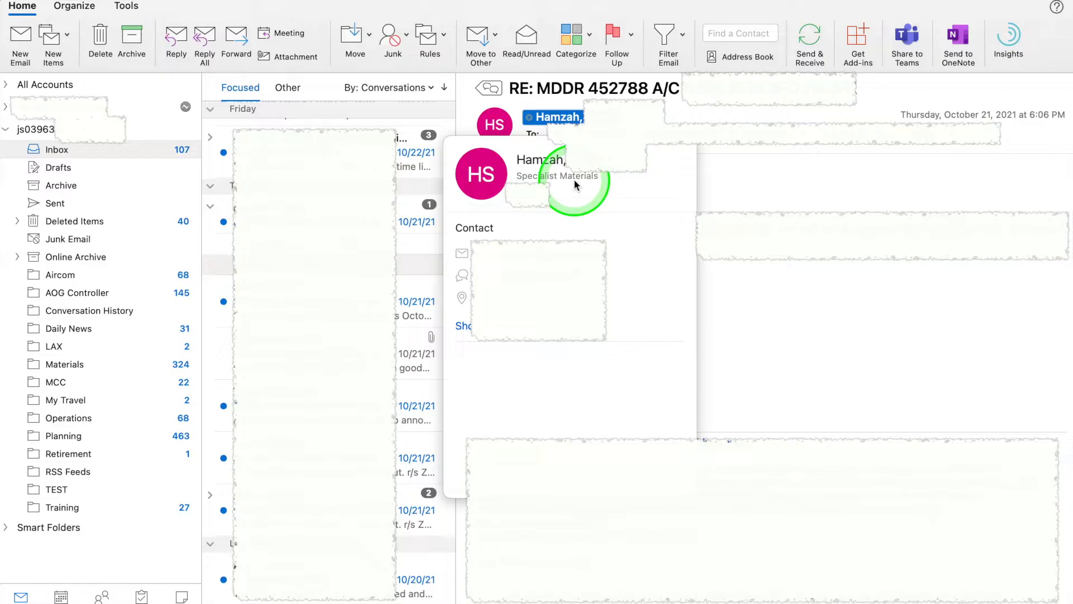
left_click(736, 167)
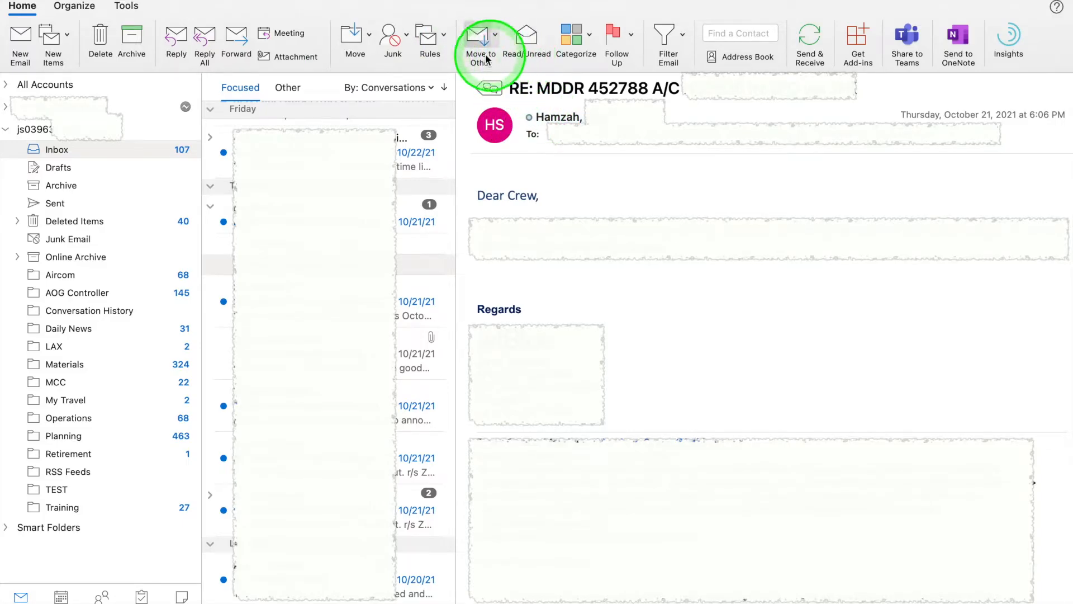
Step: Add a Move Messages from sender rule targeting Materials, then check the Materials folder
left_click(444, 39)
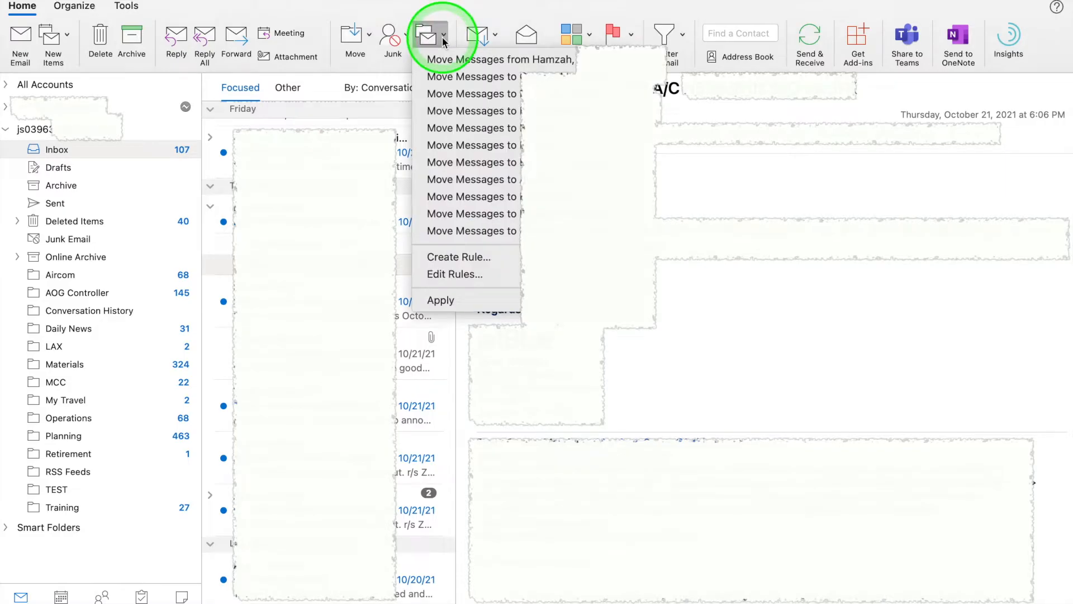
left_click(545, 62)
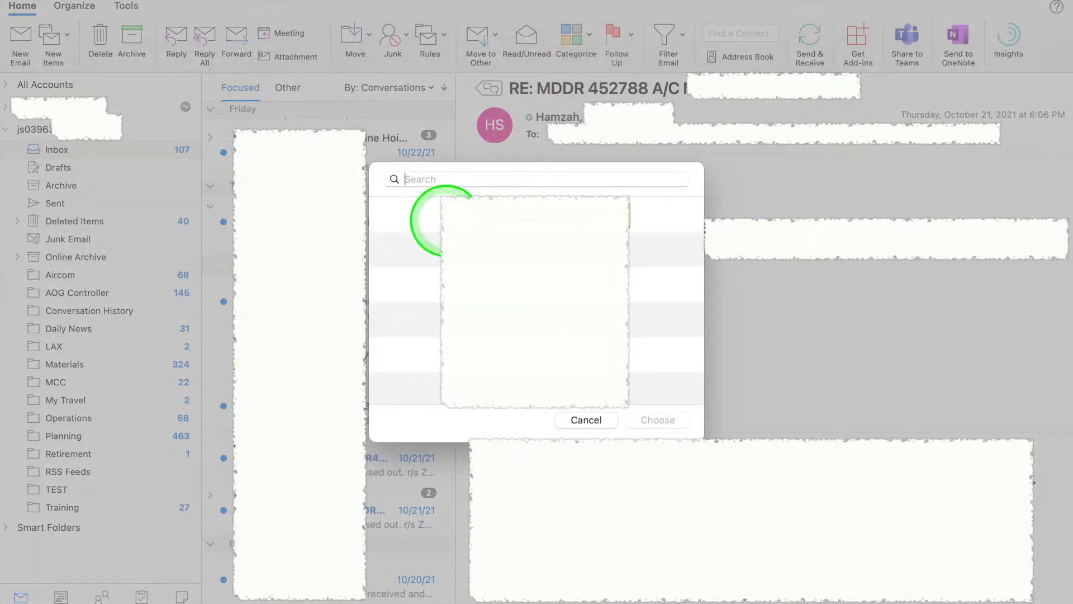
type("MATERIAL")
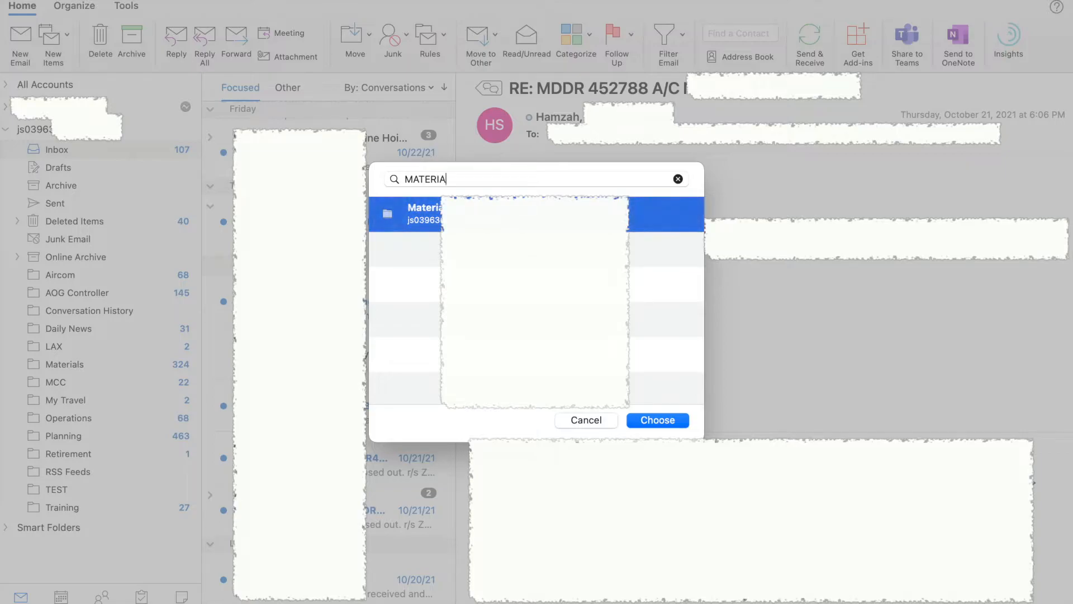
left_click(429, 223)
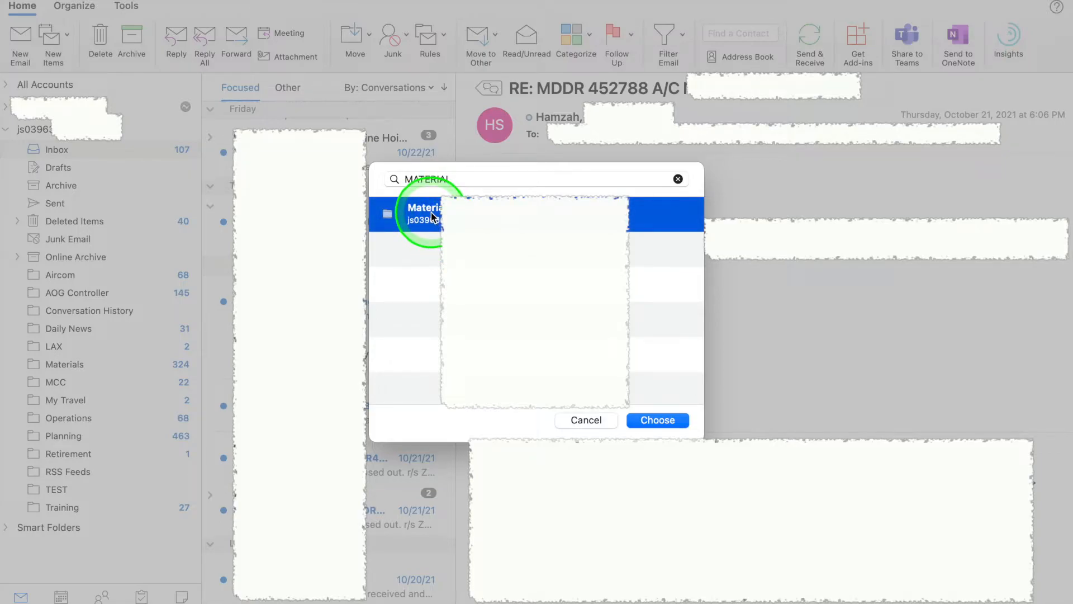
left_click(642, 418)
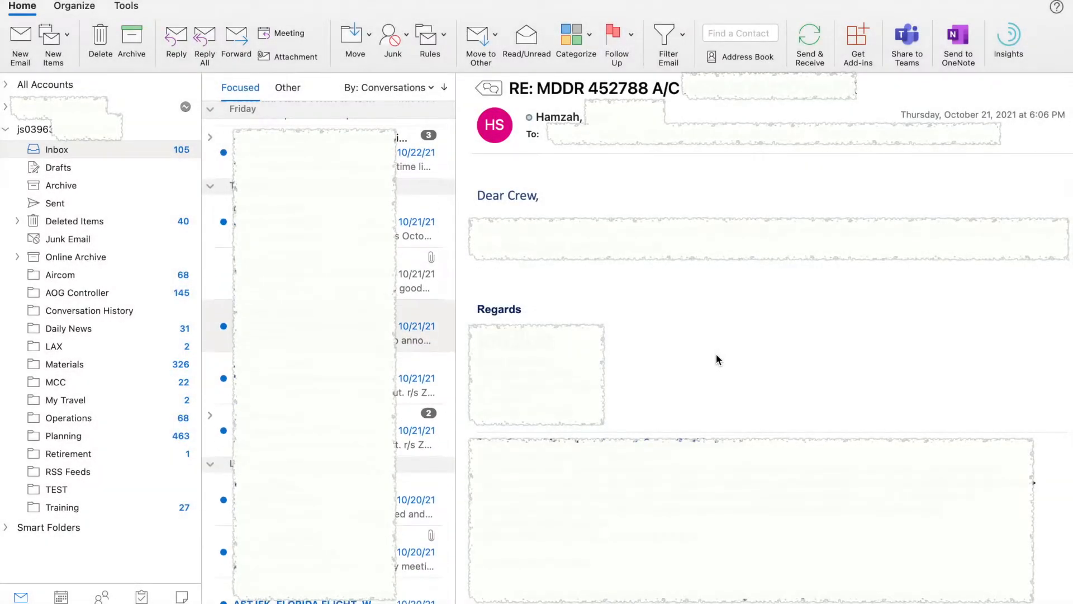
left_click(61, 364)
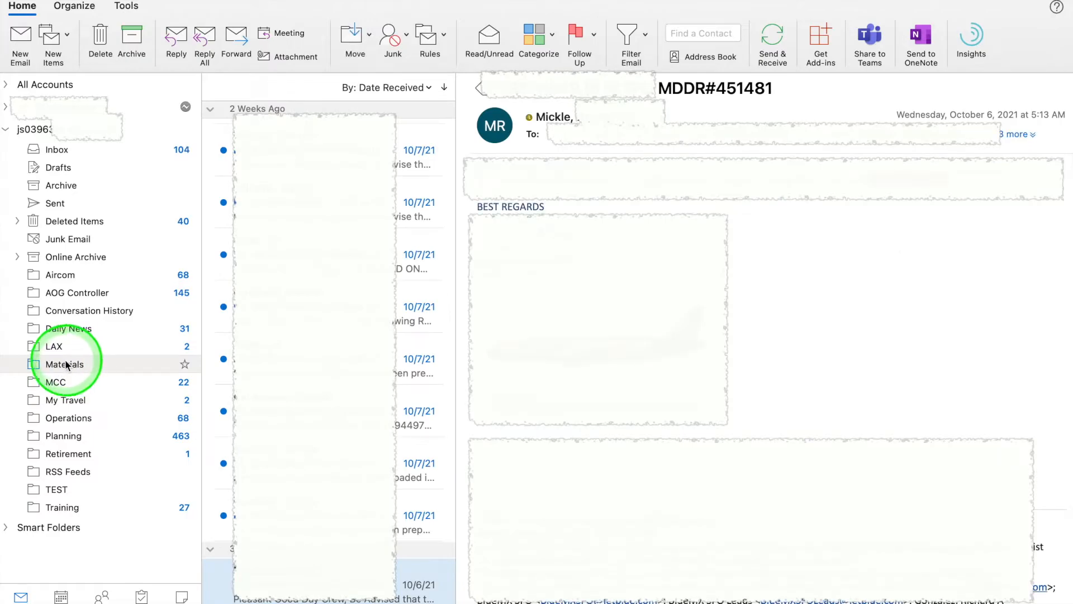
scroll(241, 223, "down", 1)
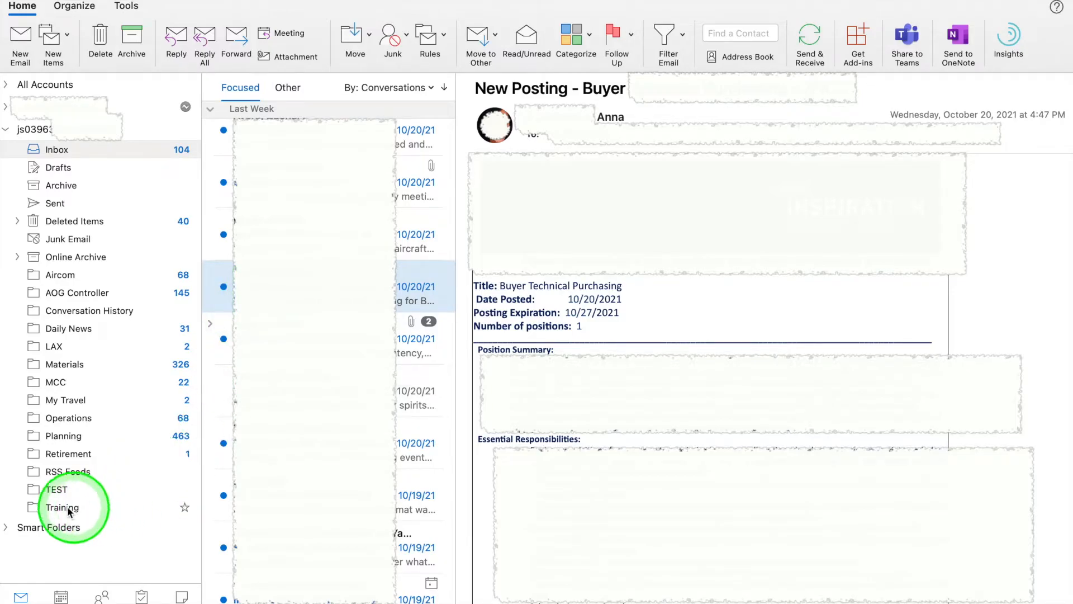
Step: Rename the TEST folder to 'Job Posting' and go back to the Inbox
left_click(63, 489)
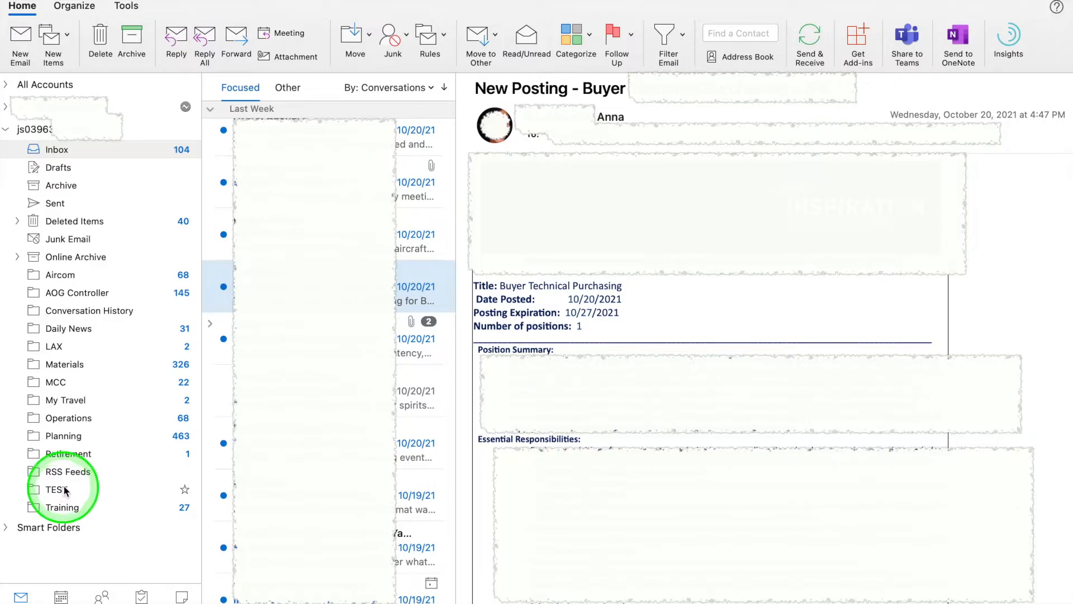
right_click(62, 489)
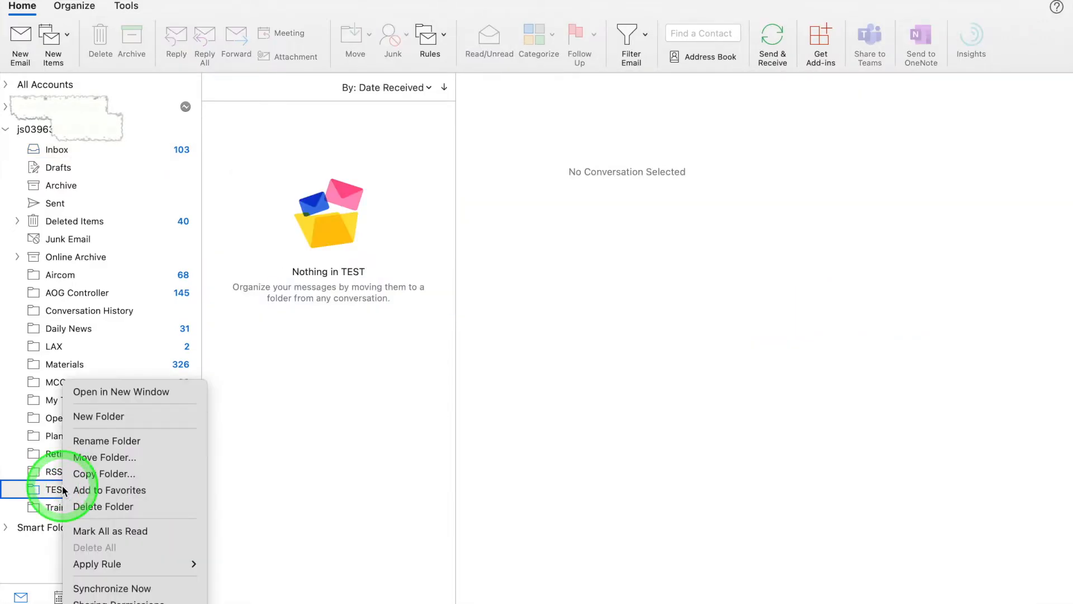
left_click(84, 443)
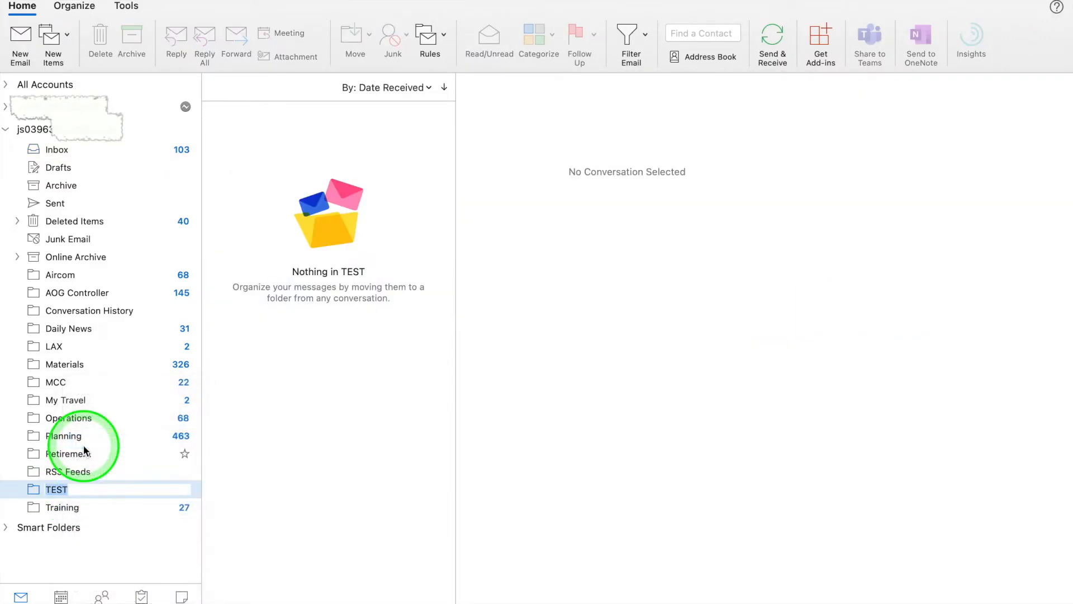
type("Job P")
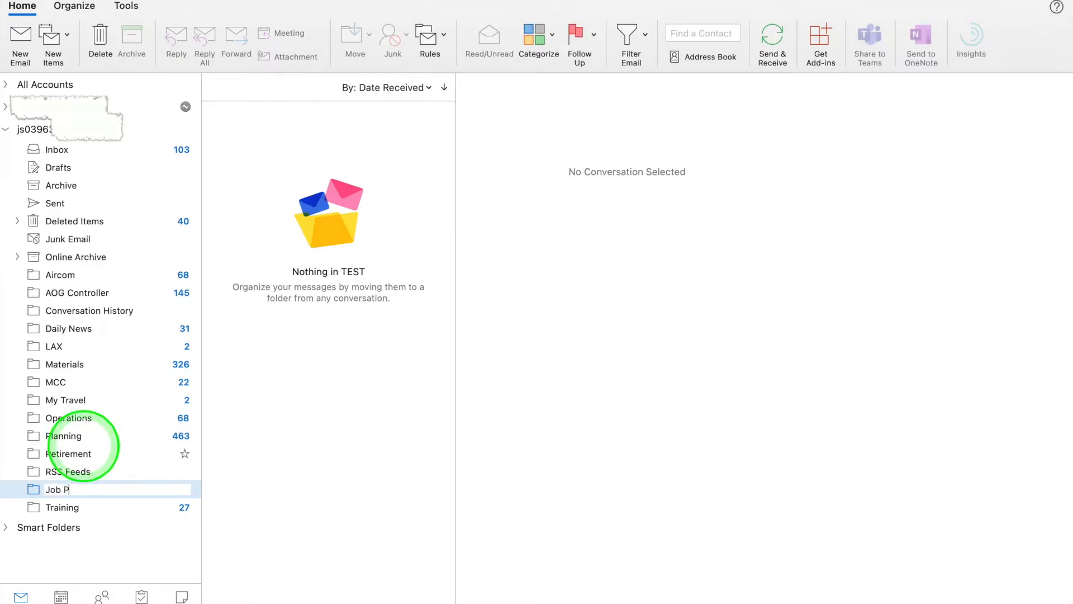
type("osting")
left_click(25, 484)
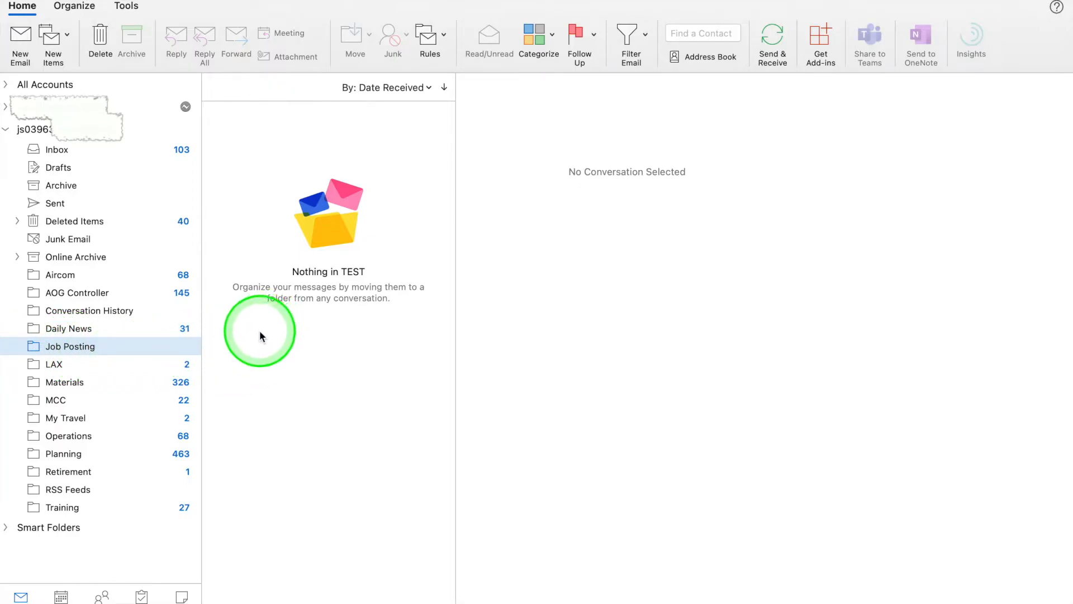
left_click(57, 151)
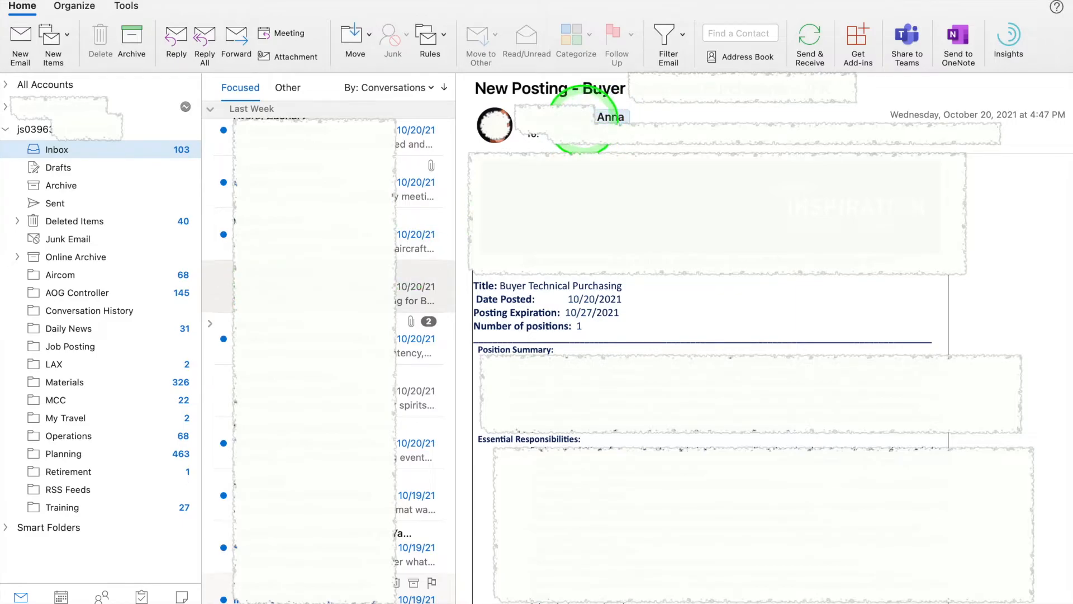
Step: Add a Move Messages from sender rule for the recruiter, searching 'job' and choosing Job Posting
left_click(573, 119)
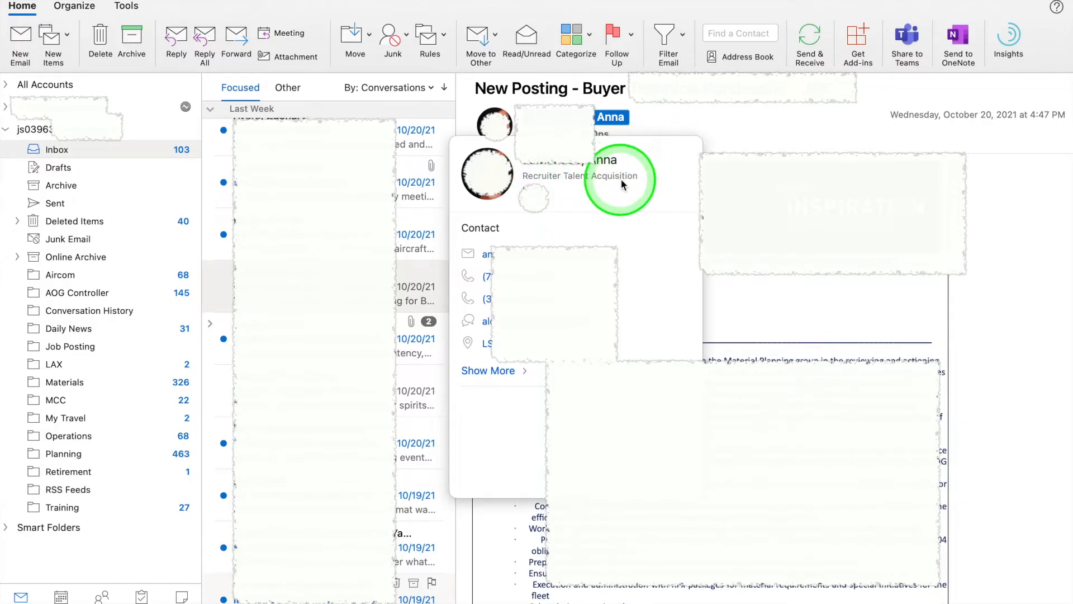
left_click(721, 132)
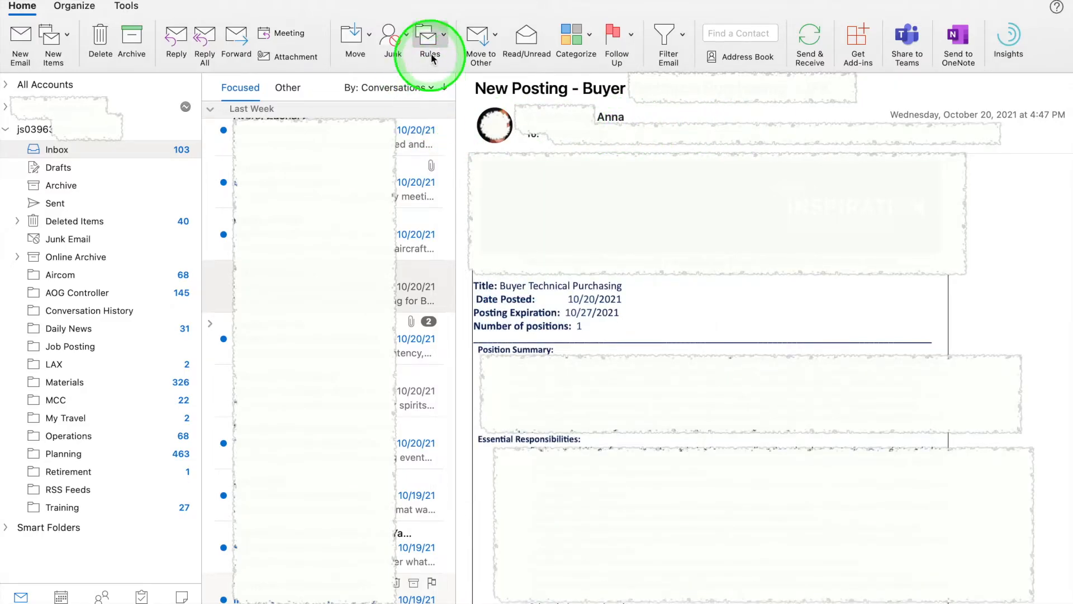
left_click(440, 39)
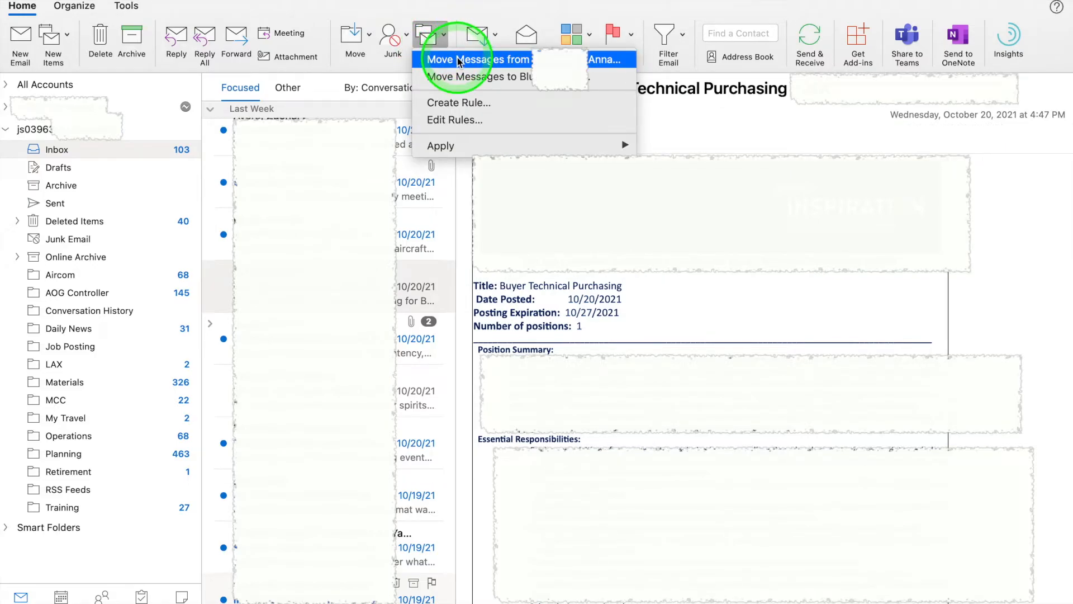
left_click(531, 63)
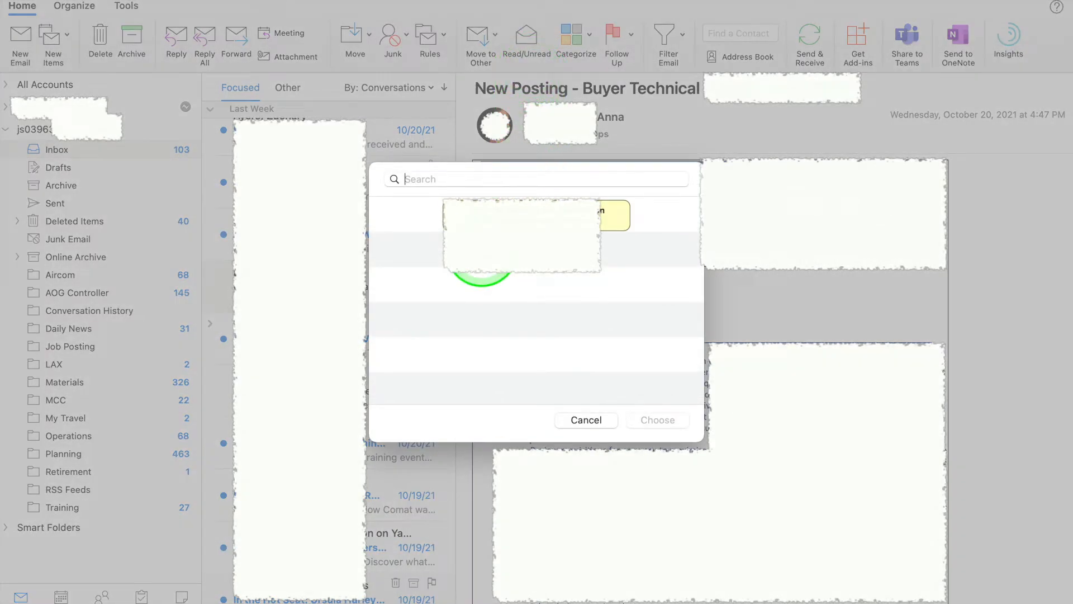
type("job")
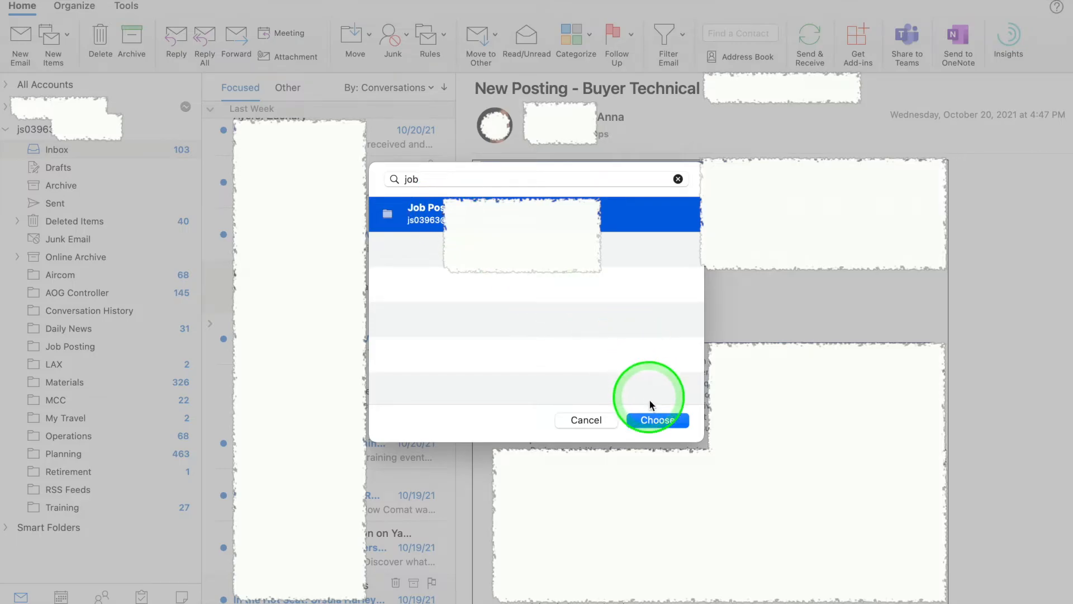
left_click(650, 420)
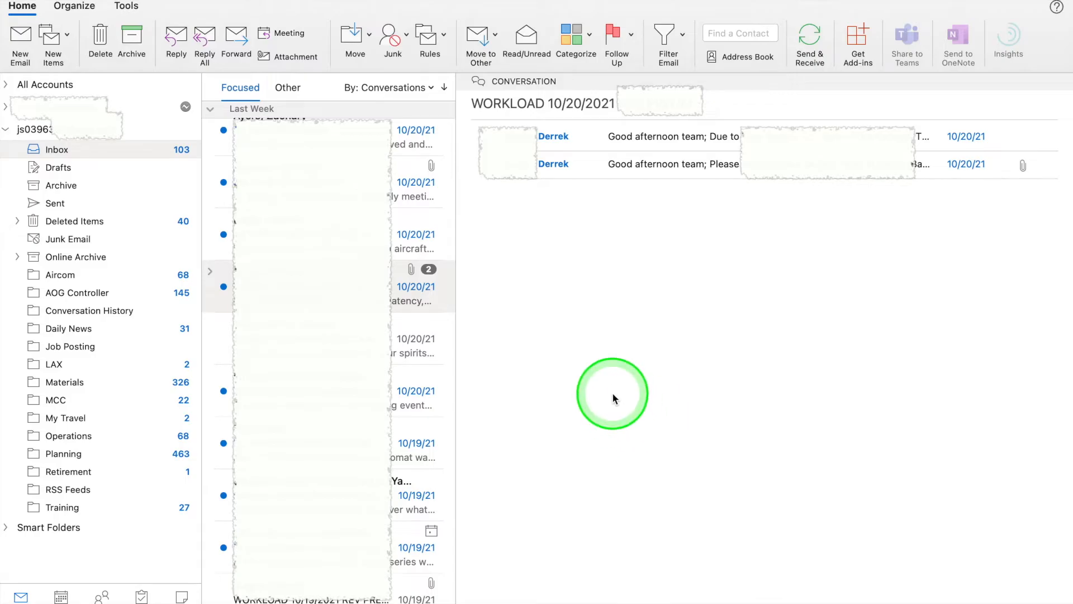
Step: Open the Job Posting folder and scroll through the recruiter's collected postings
left_click(61, 346)
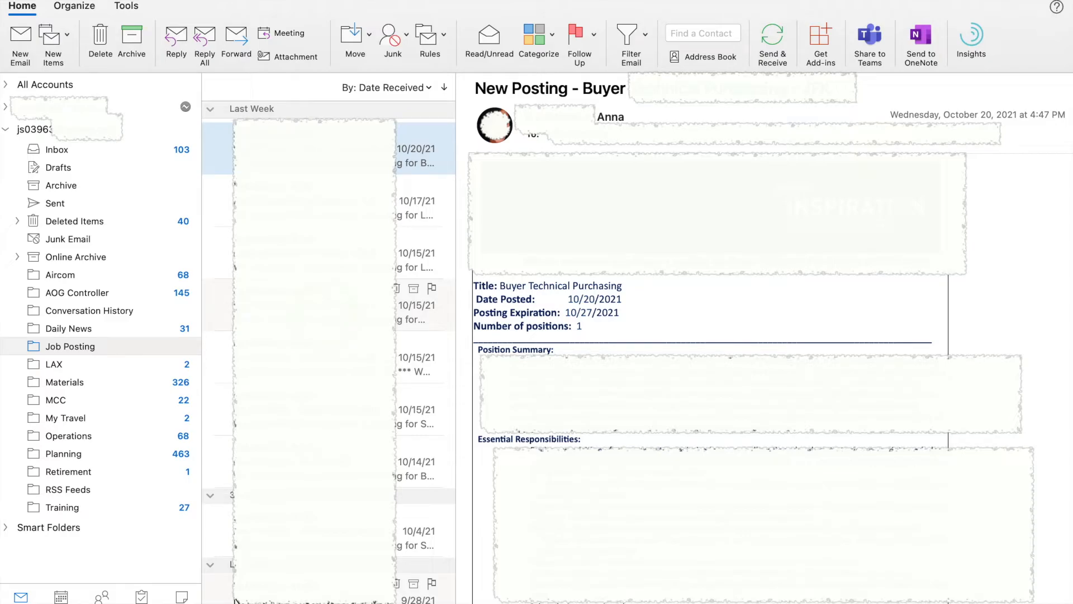
scroll(314, 307, "down", 5)
scroll(314, 305, "up", 5)
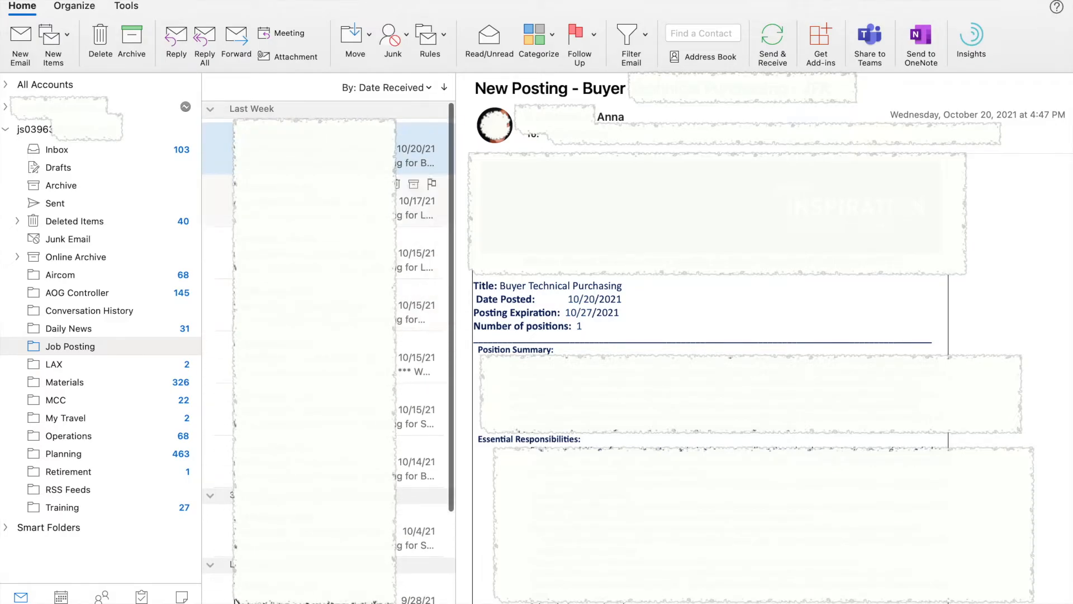
scroll(314, 355, "down", 5)
scroll(314, 355, "up", 5)
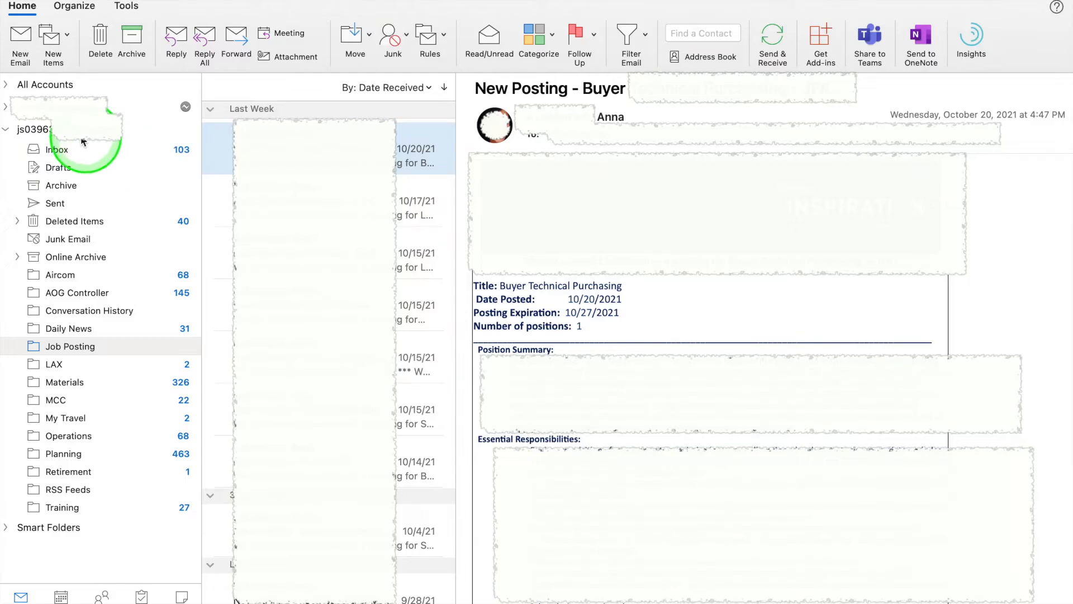
right_click(53, 127)
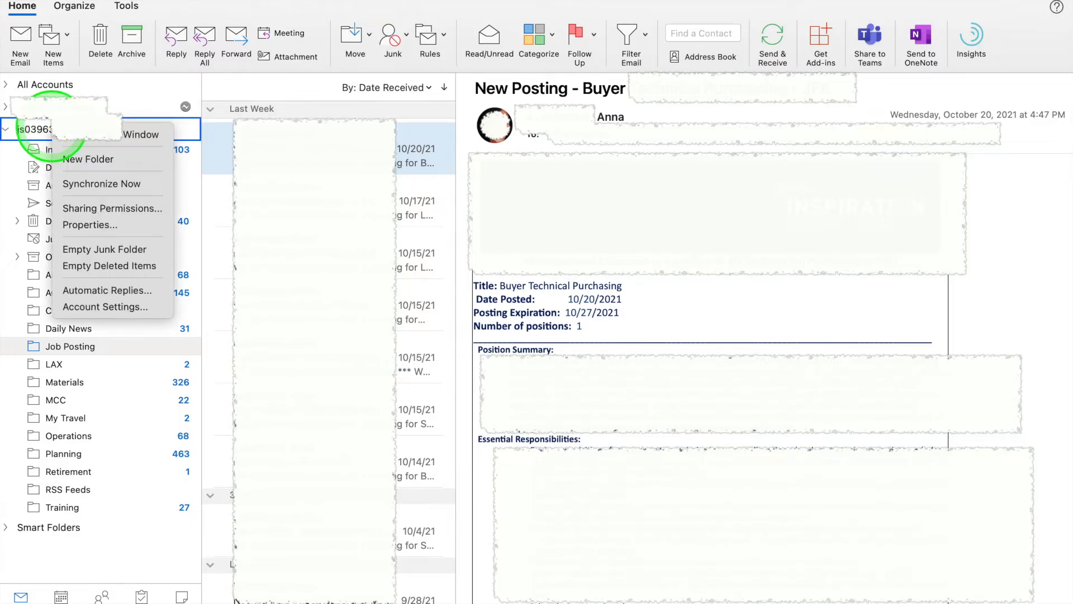
left_click(9, 167)
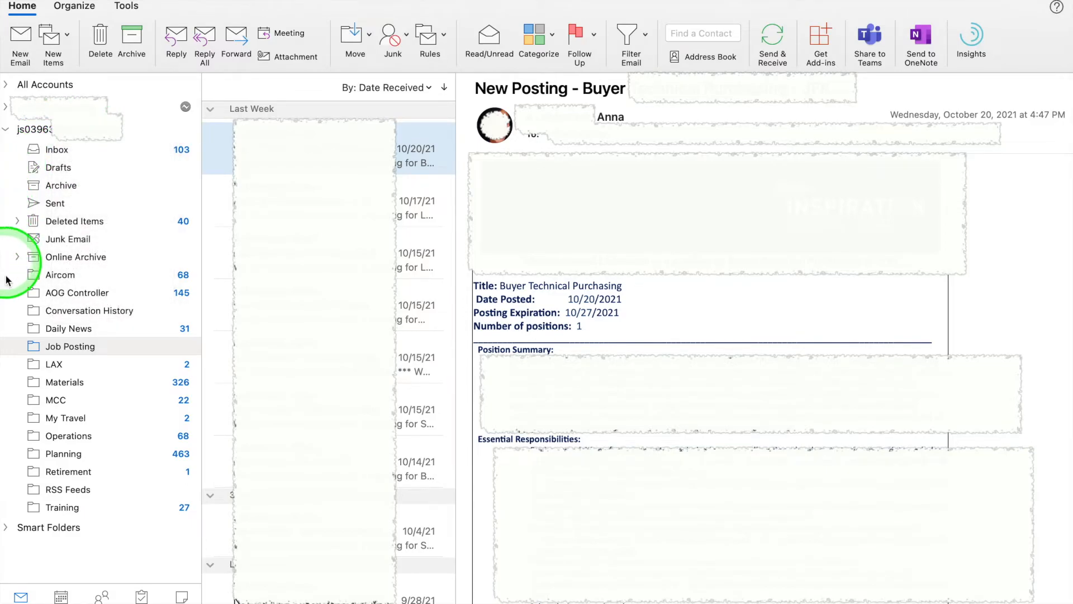
left_click(65, 152)
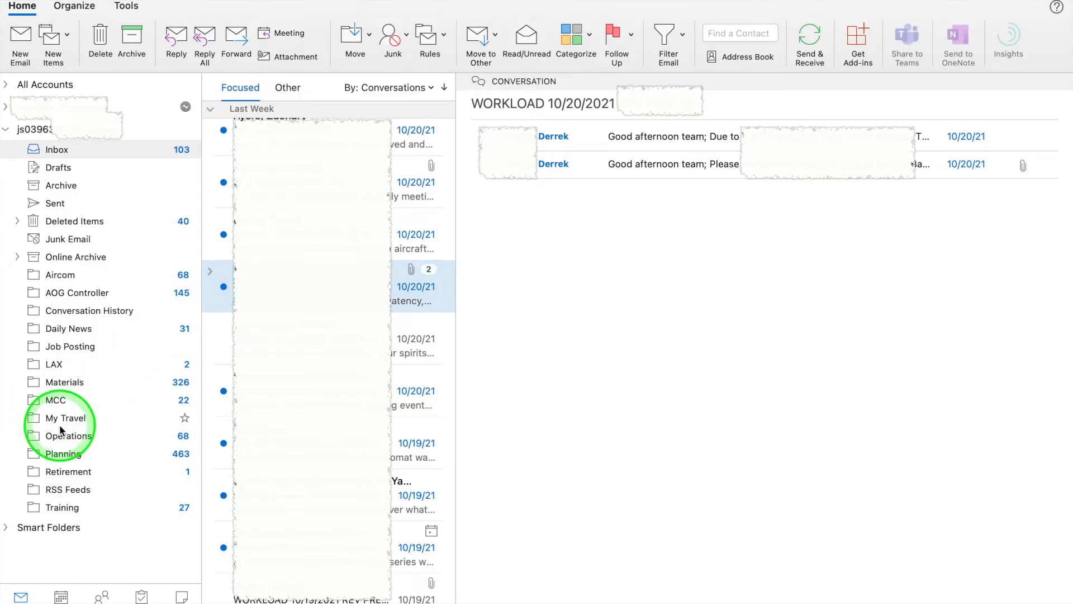
left_click(59, 346)
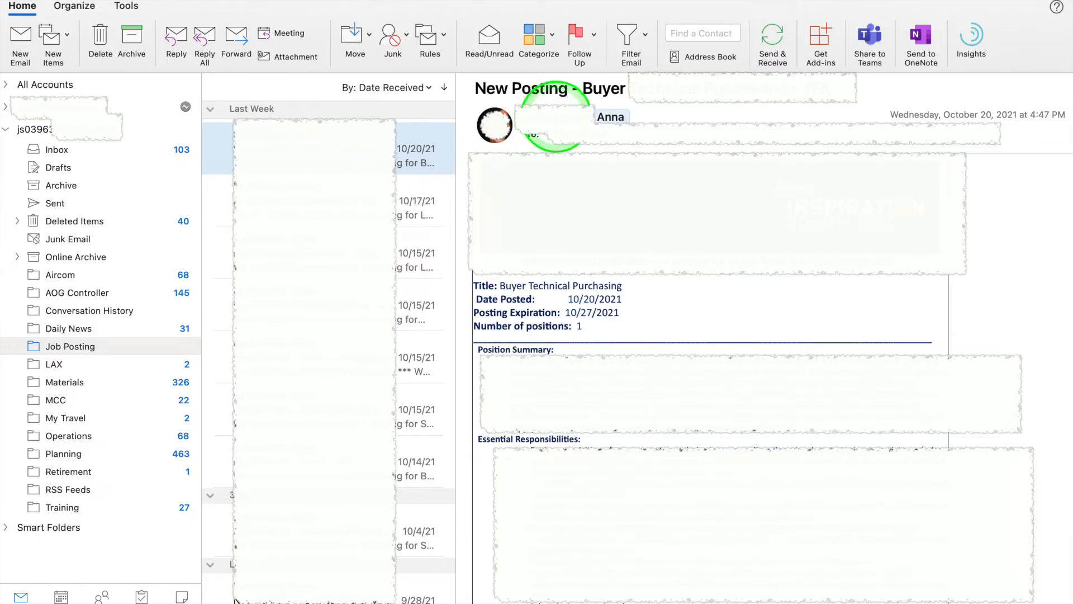
left_click(556, 120)
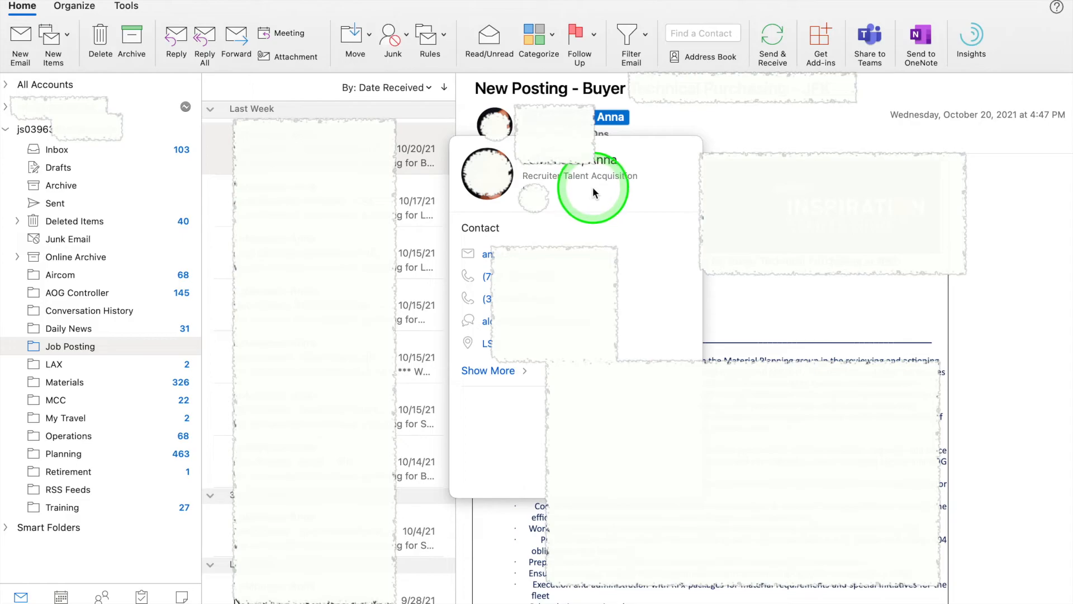
left_click(446, 36)
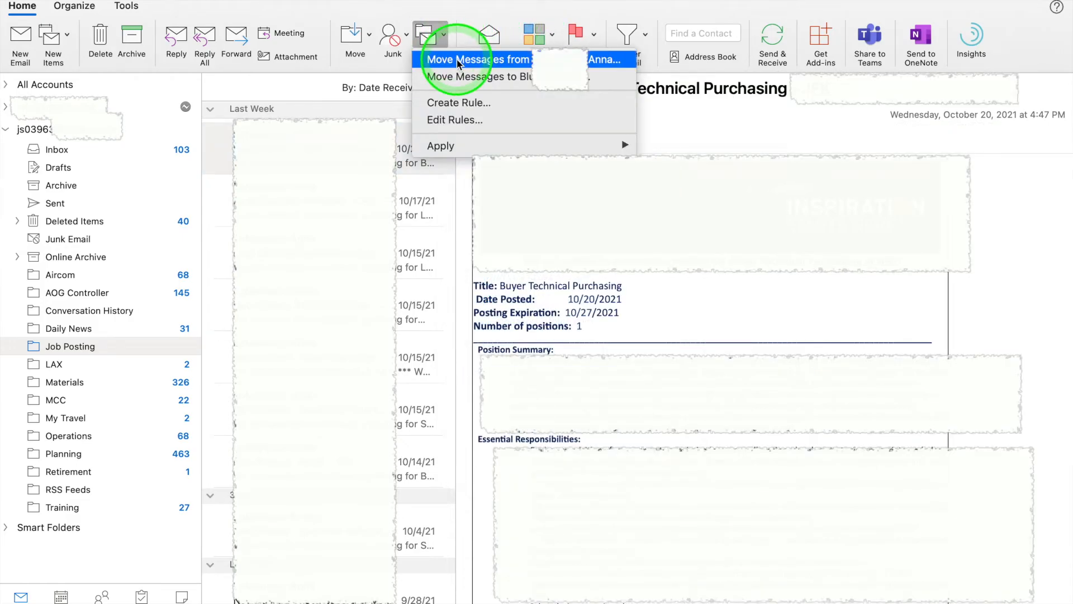
left_click(447, 29)
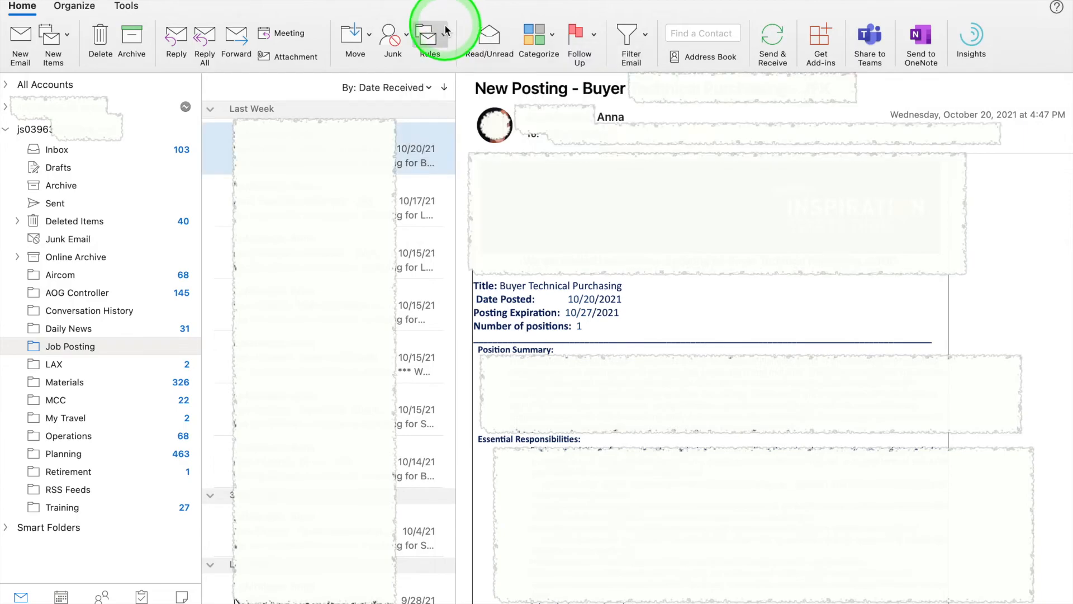
left_click(447, 29)
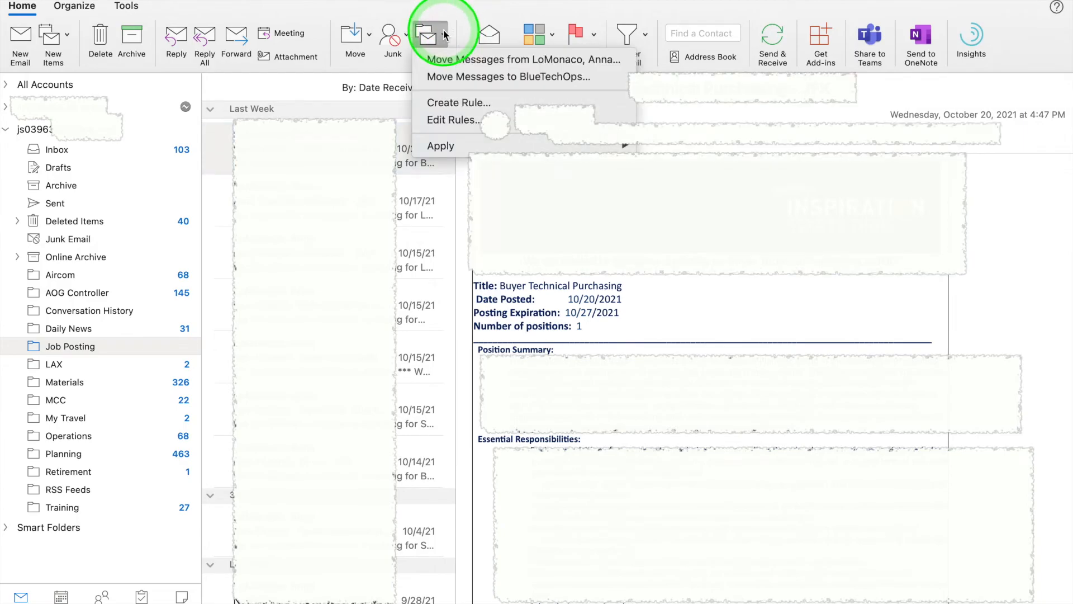
left_click(461, 59)
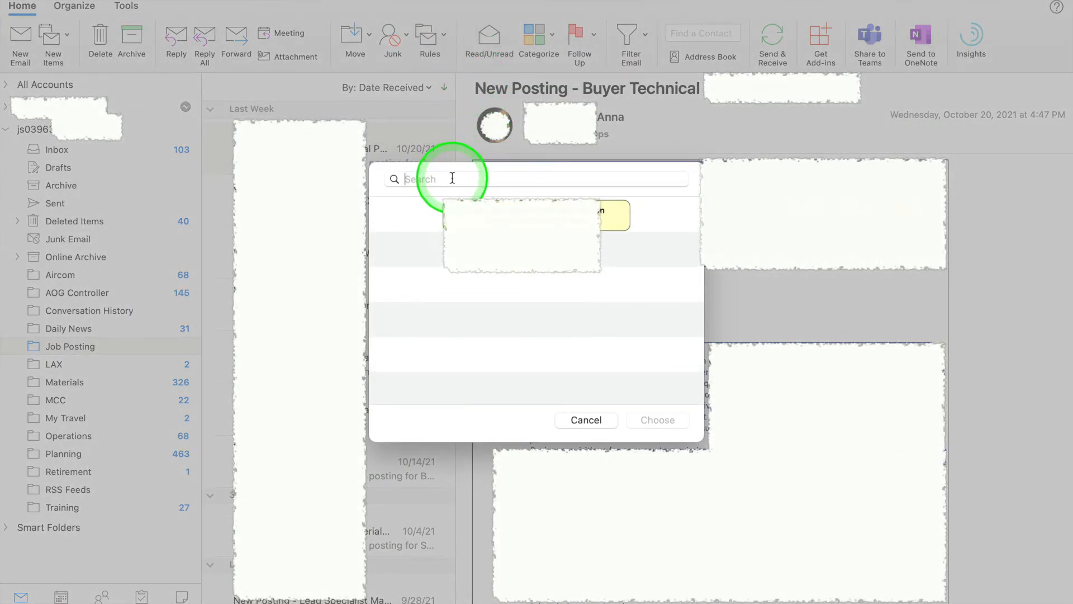
type("job")
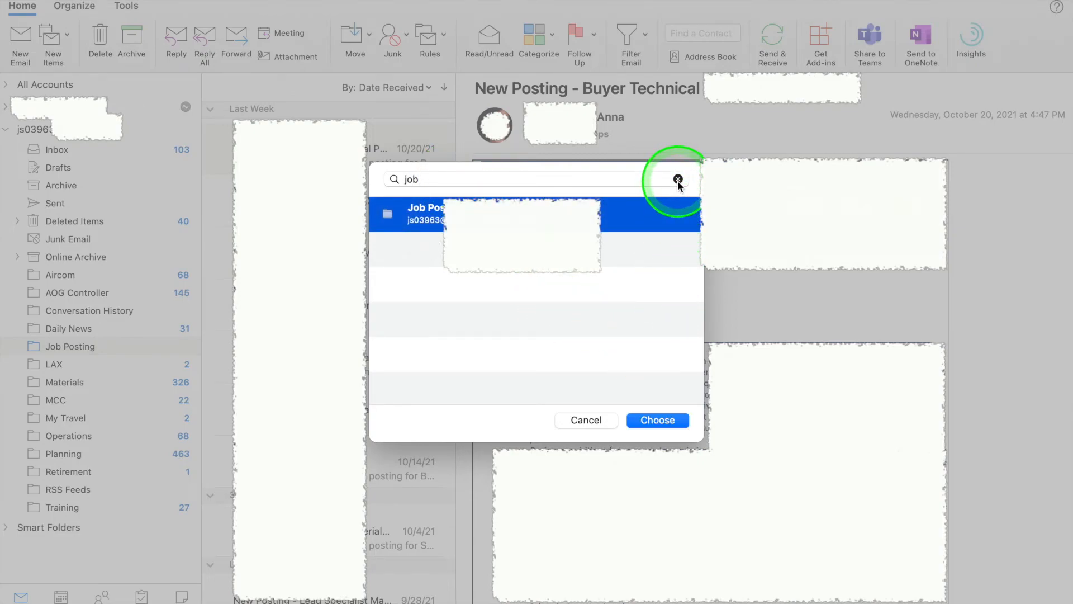
left_click(583, 419)
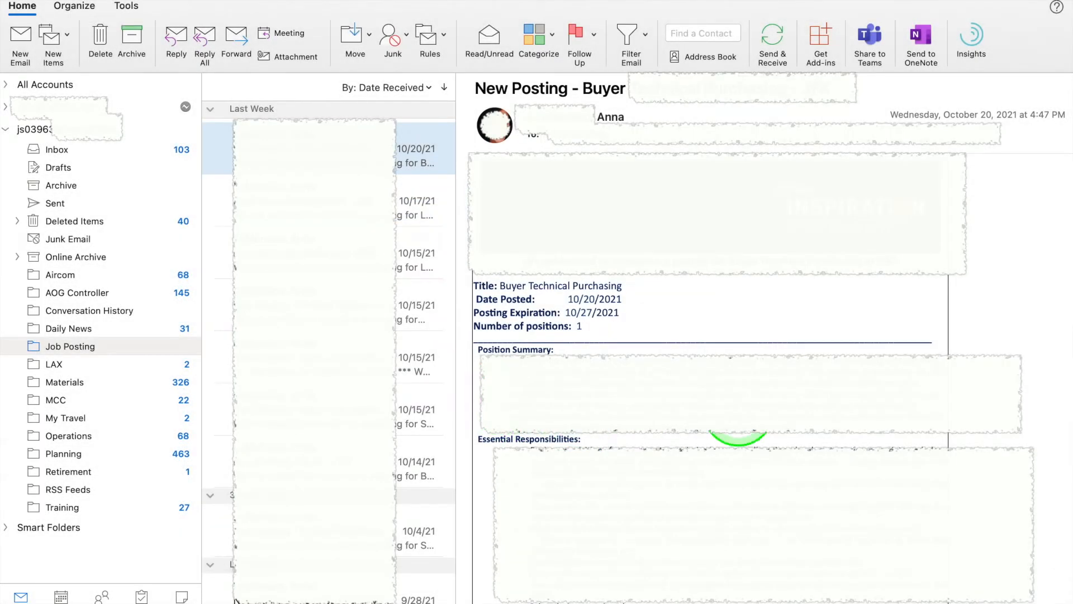